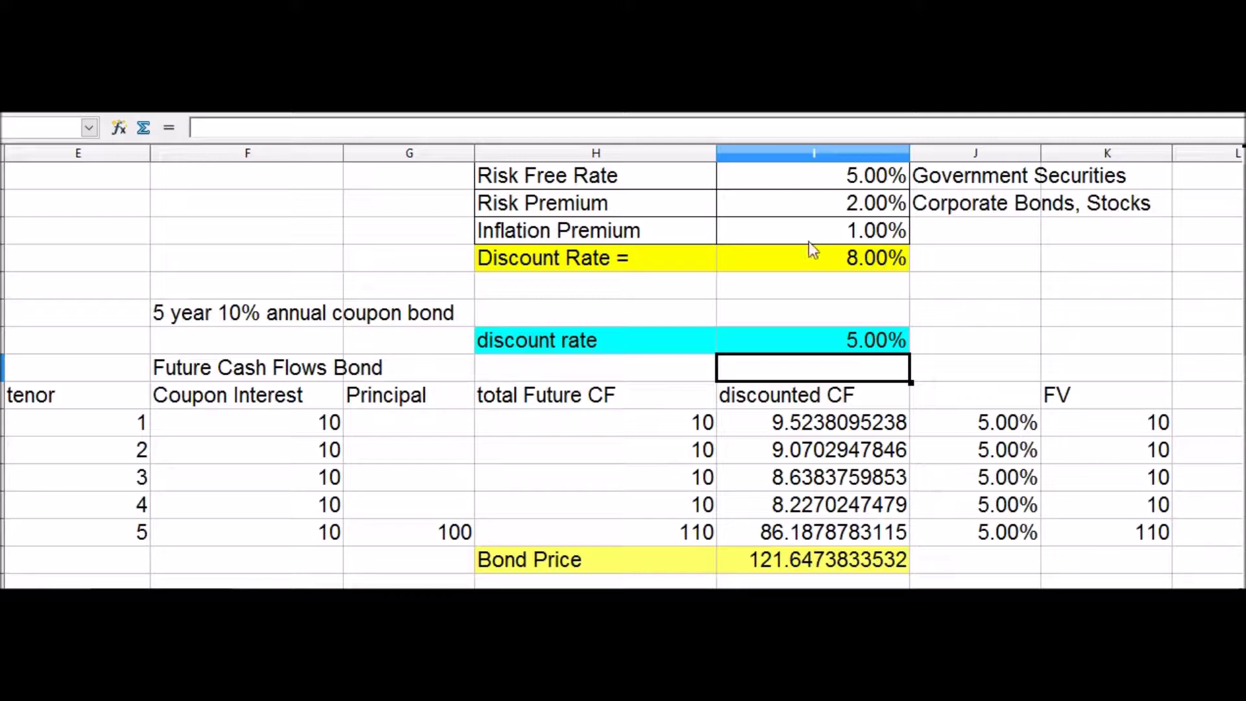
Review the 1% Inflation Premium, the summed 8.00% Discount Rate and the cyan 5.00% rate
click(624, 230)
shift+click(800, 225)
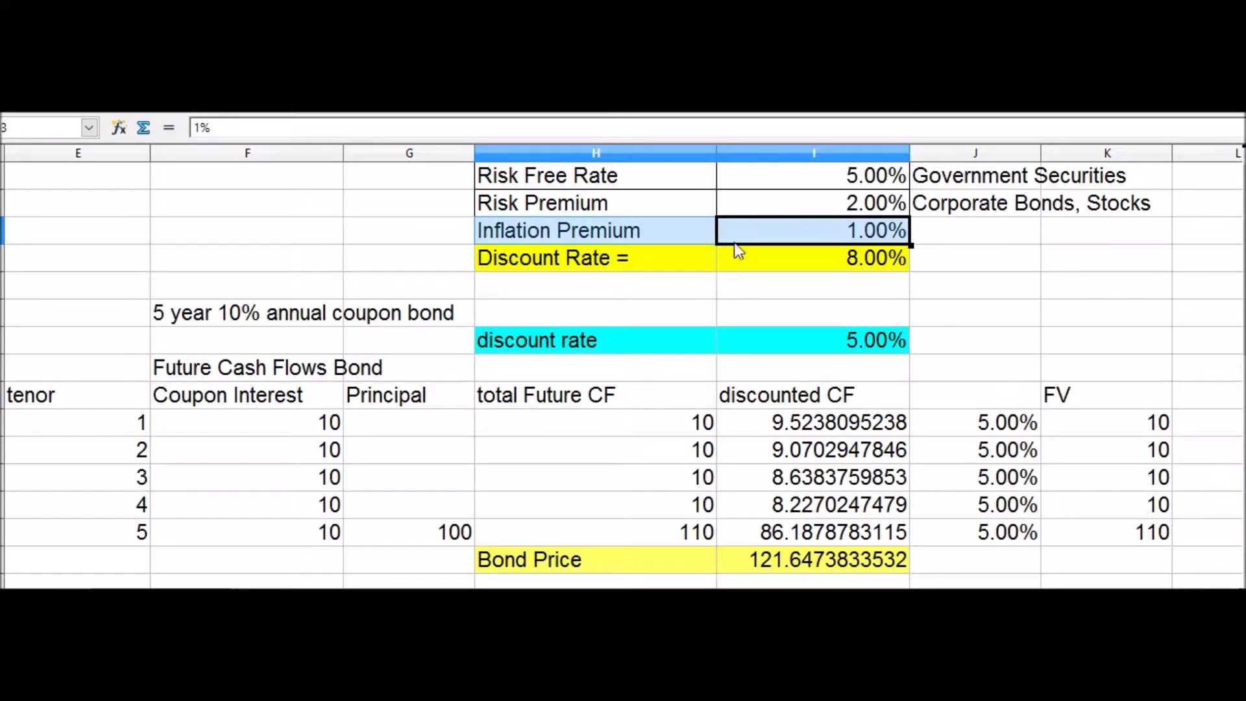
click(697, 267)
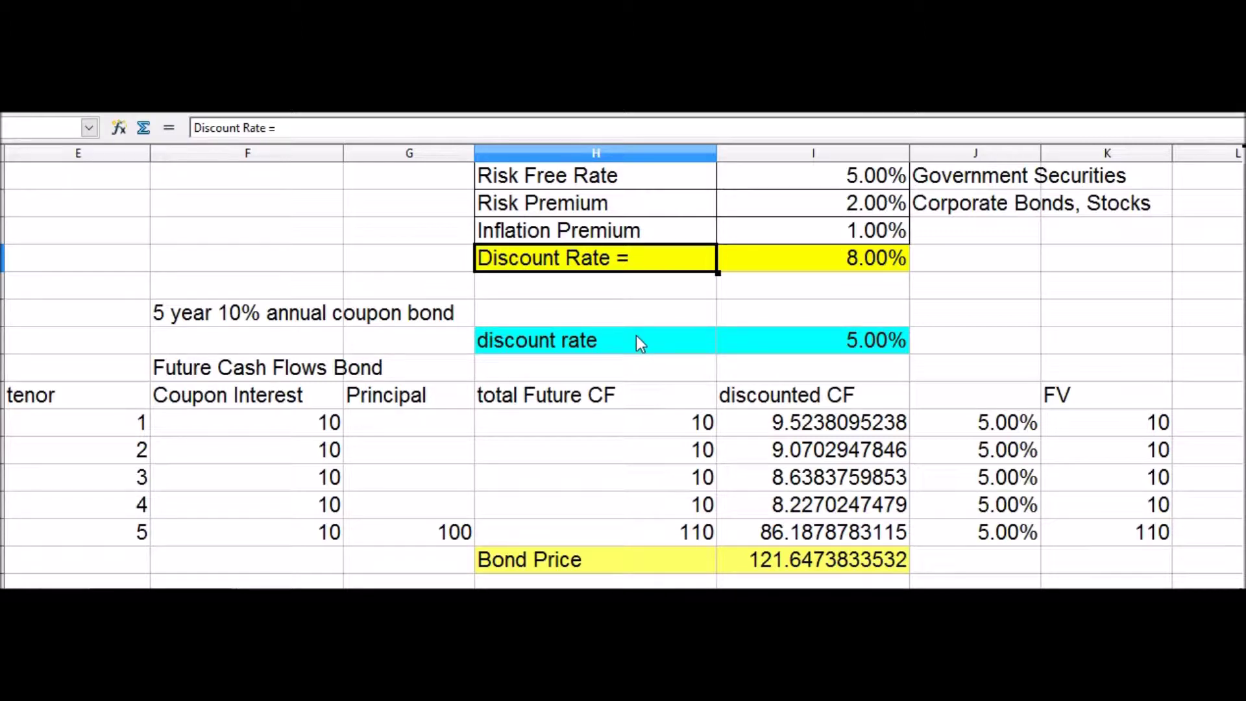
click(824, 268)
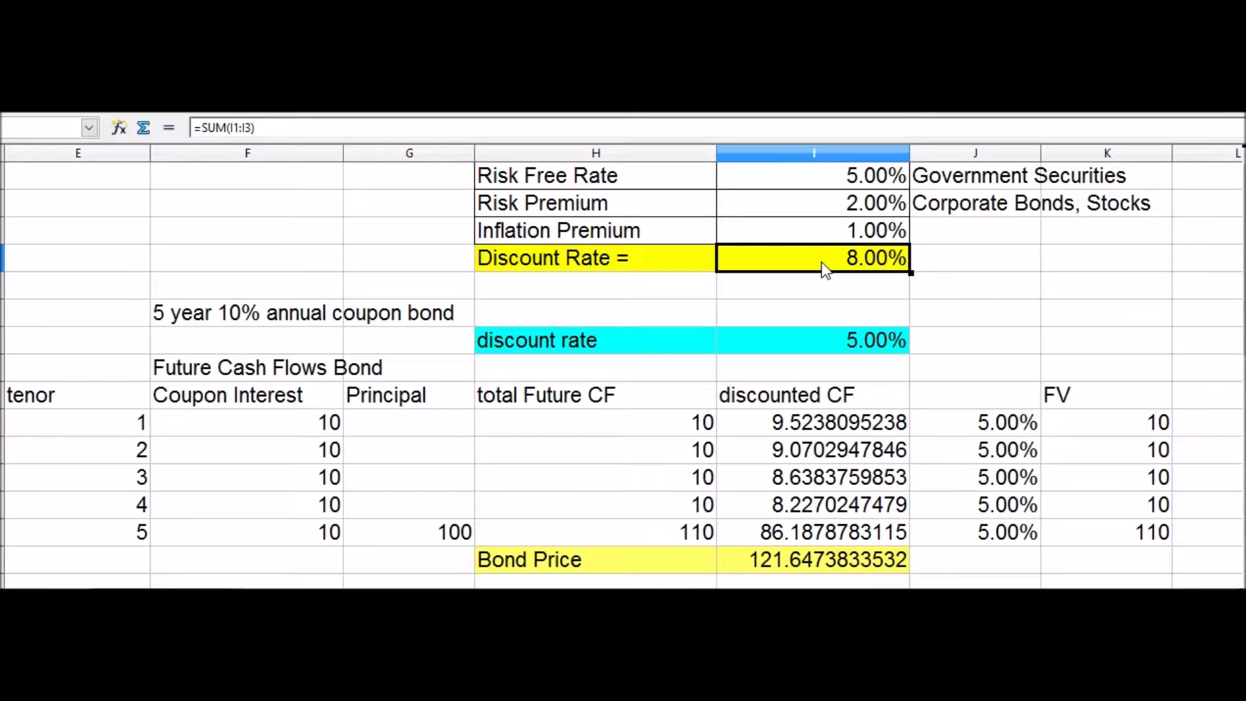
click(854, 340)
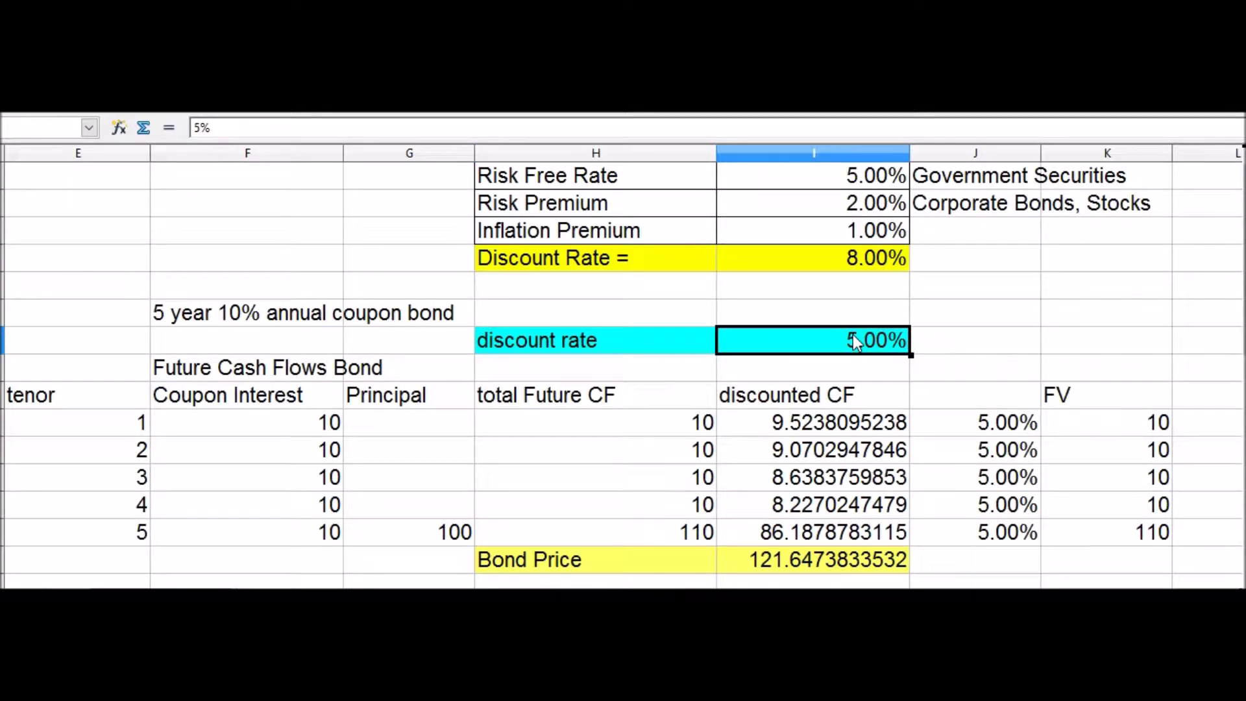
Label the cell above the discount rate GSEC and set the cyan rate to 11.35%
click(659, 318)
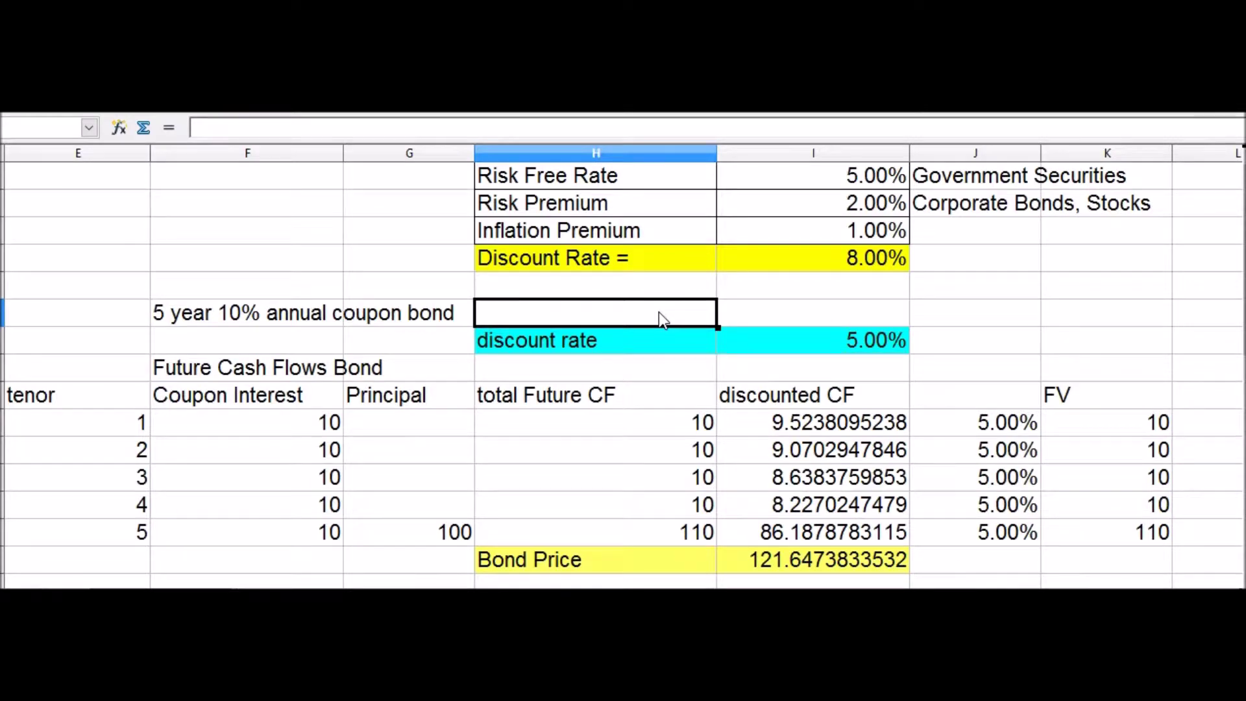
text(GSEC)
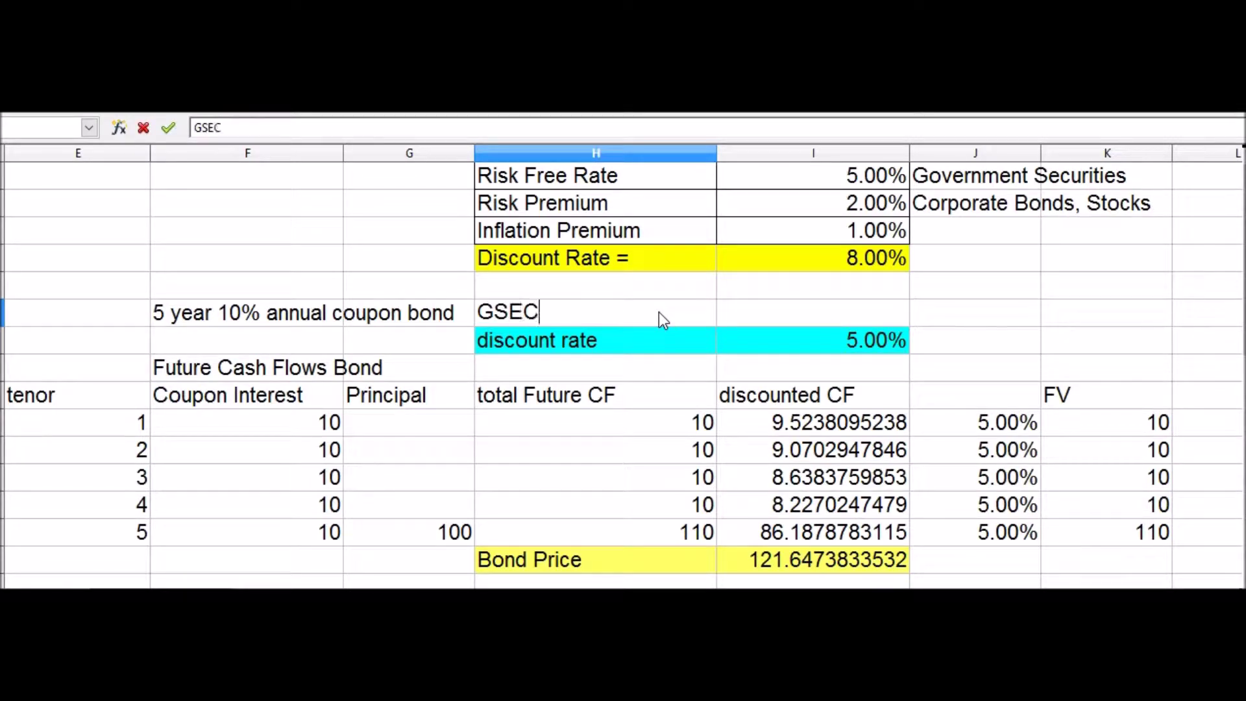
click(793, 335)
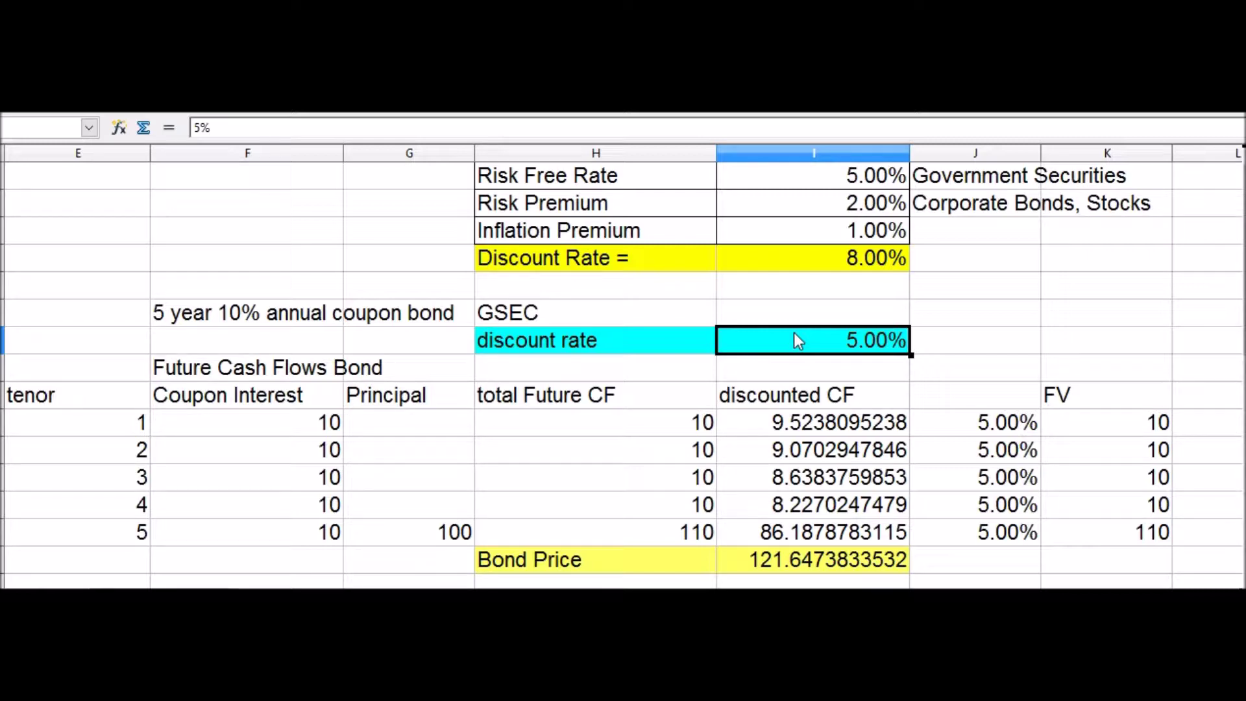
text(11.3)
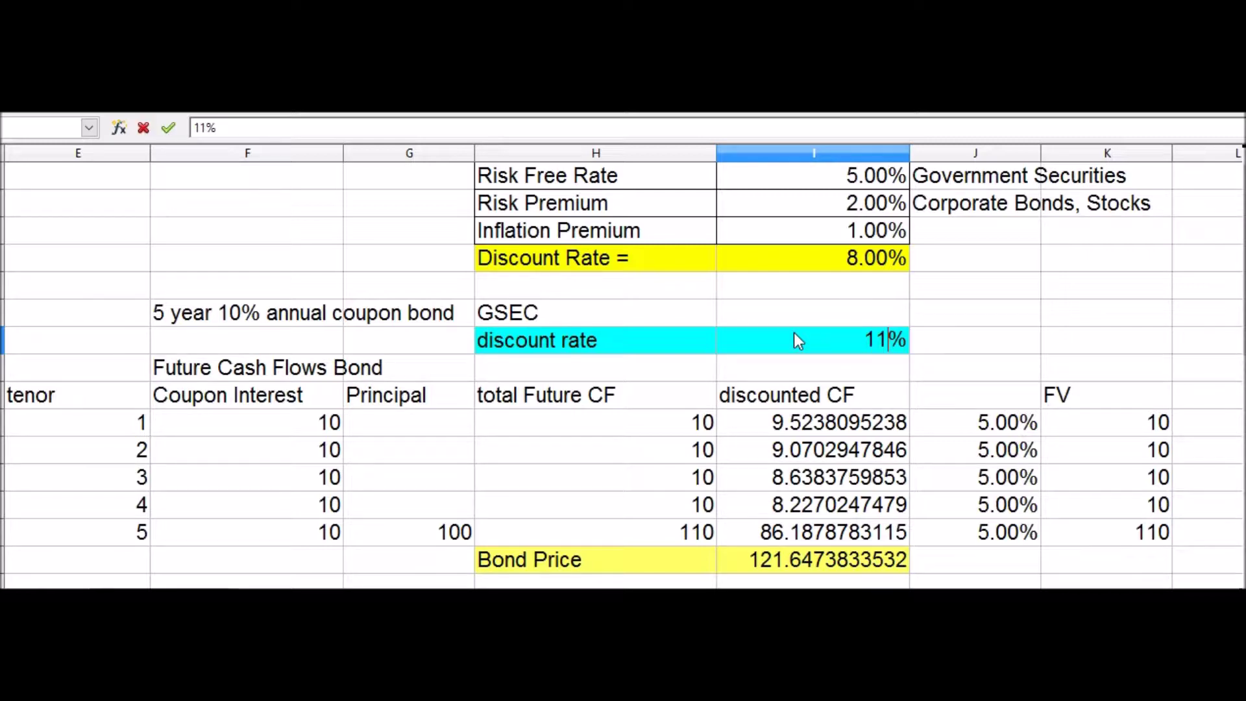
text(5)
key(Return)
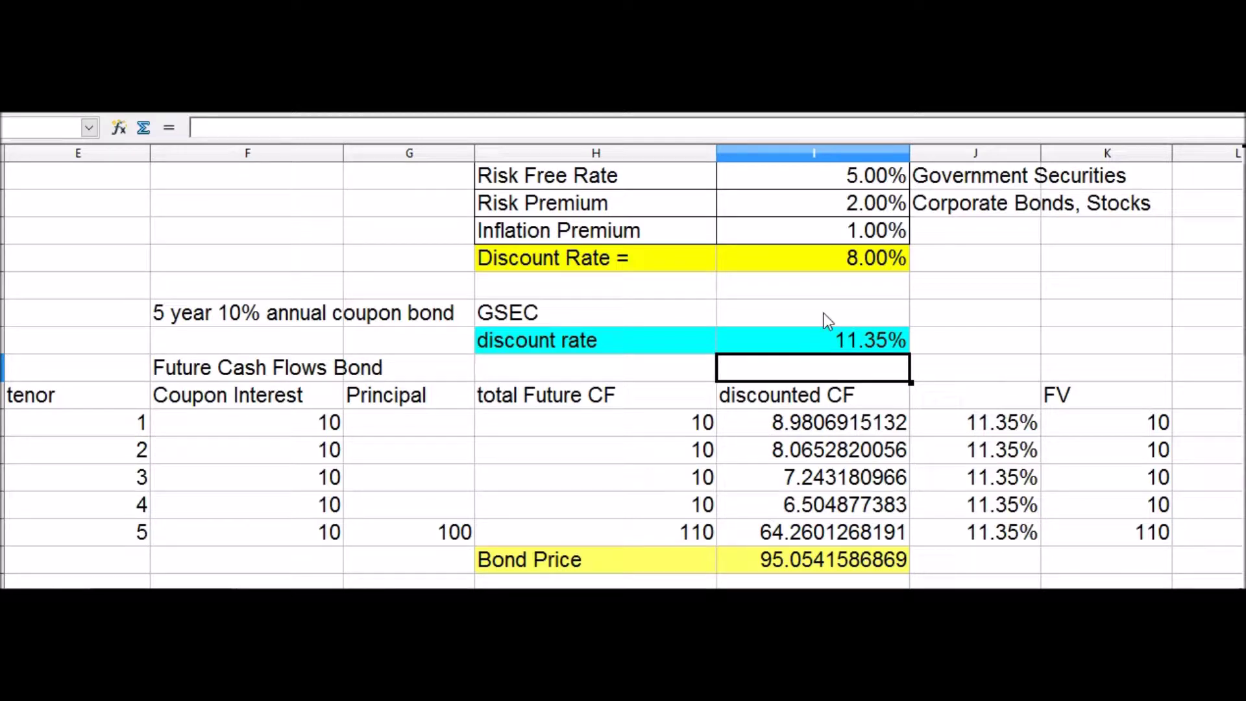
Reset the cyan discount rate to 5%, then check the 2.00% and 1.00% premiums
click(947, 204)
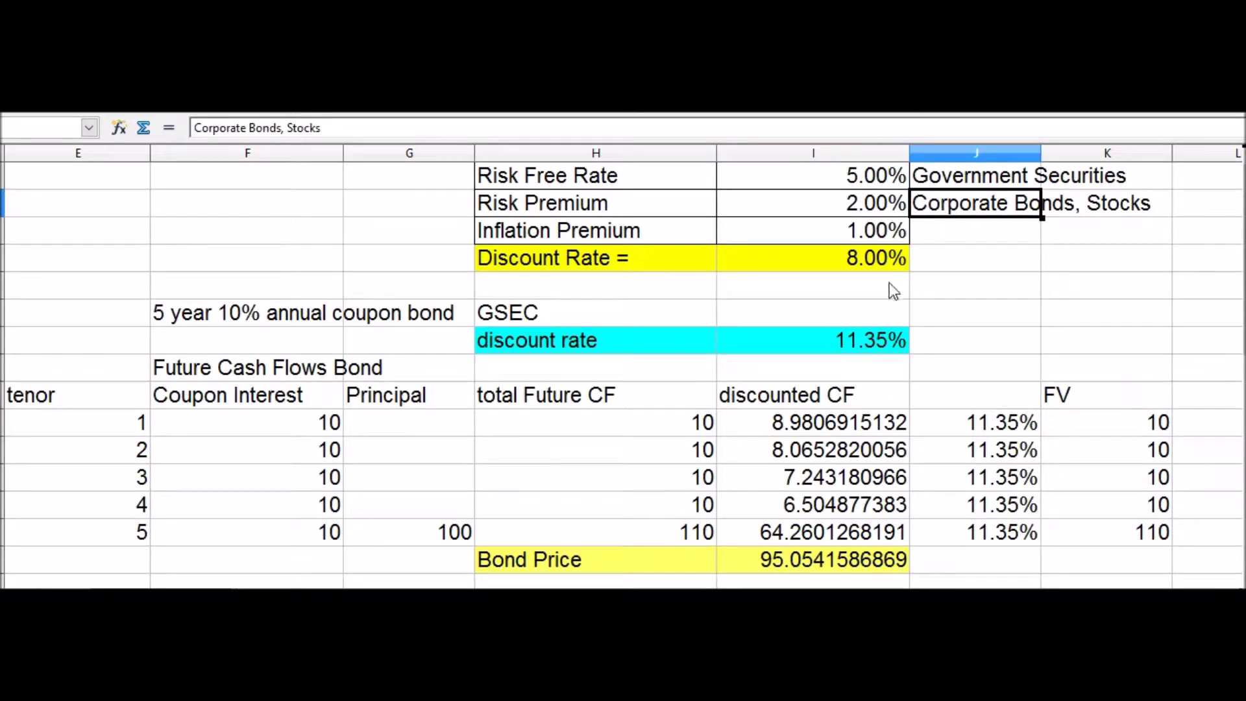
click(874, 349)
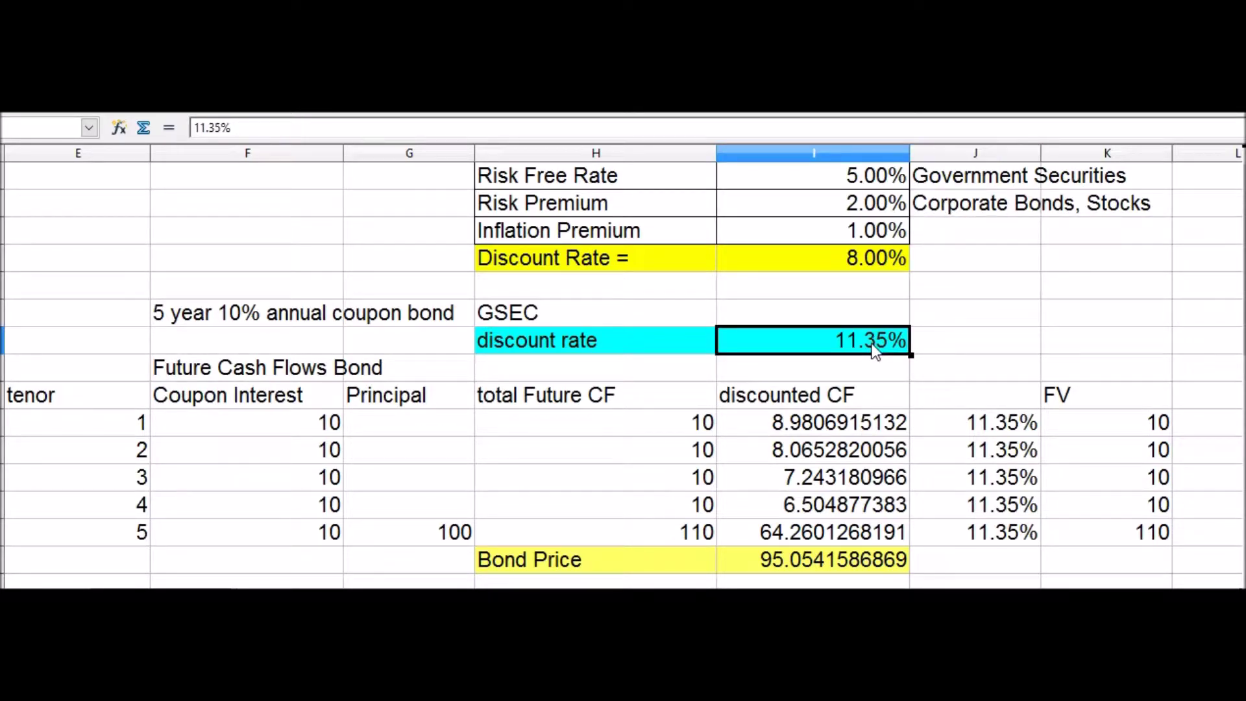
text(5%)
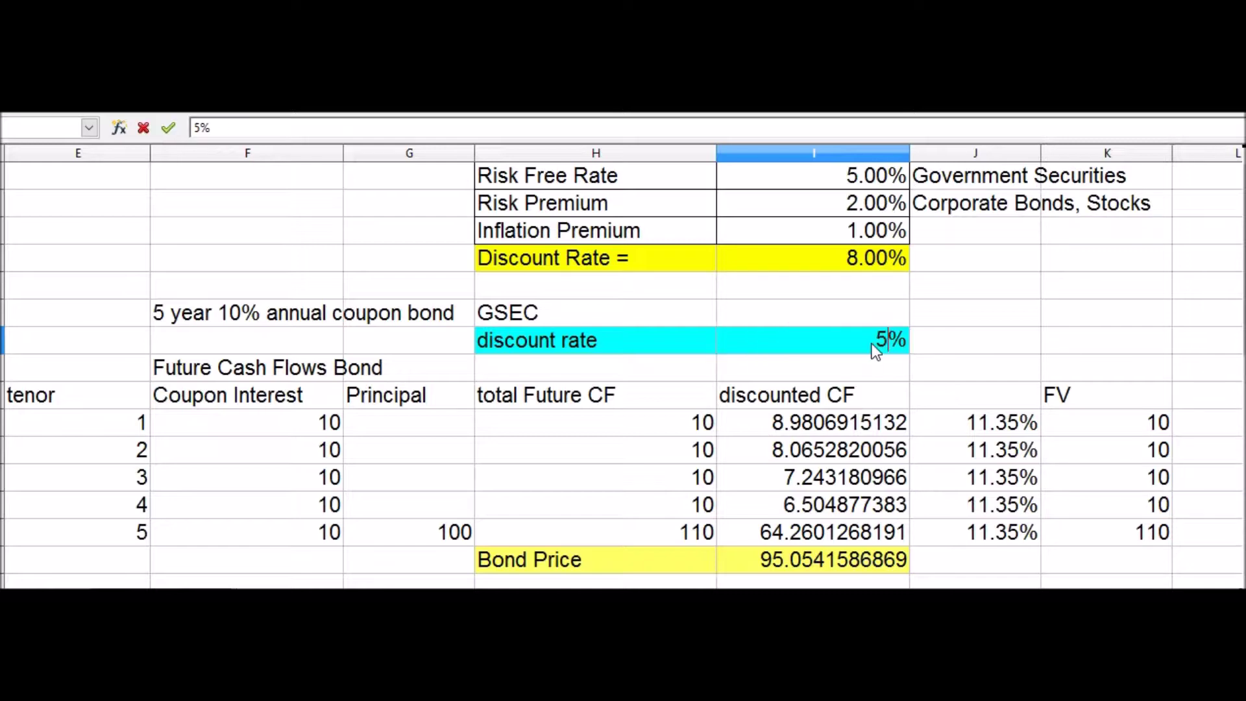
key(Return)
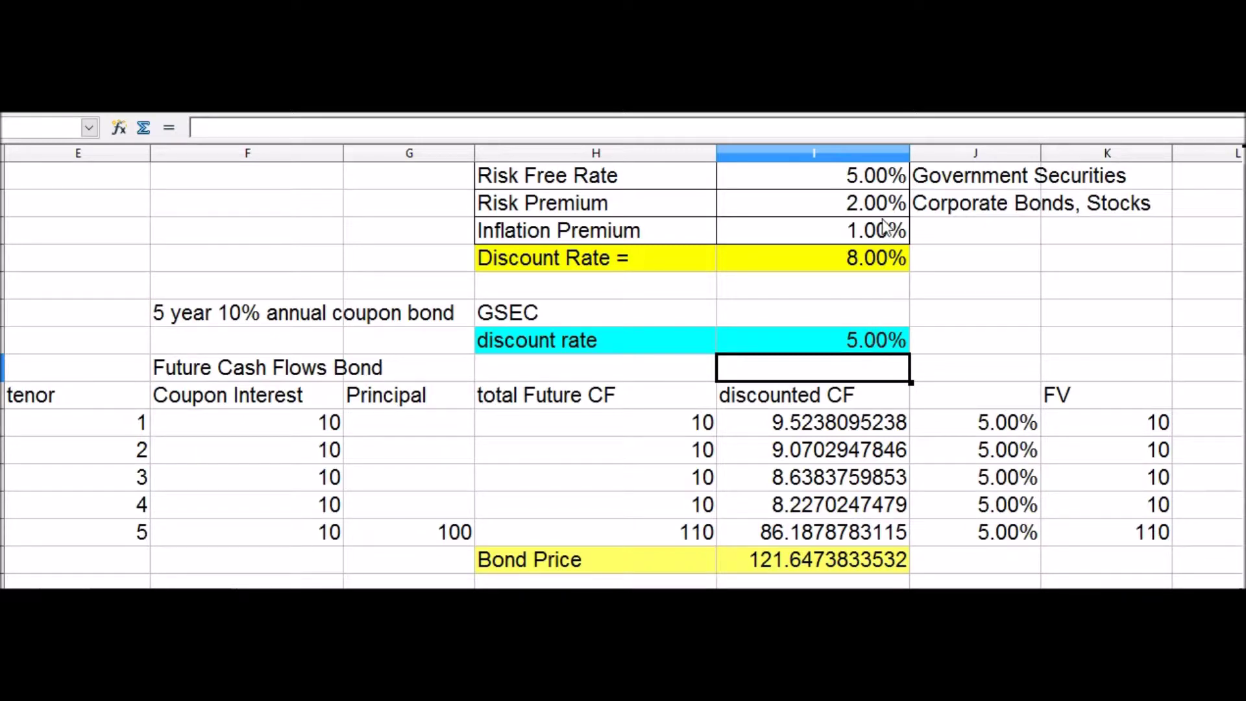
click(864, 205)
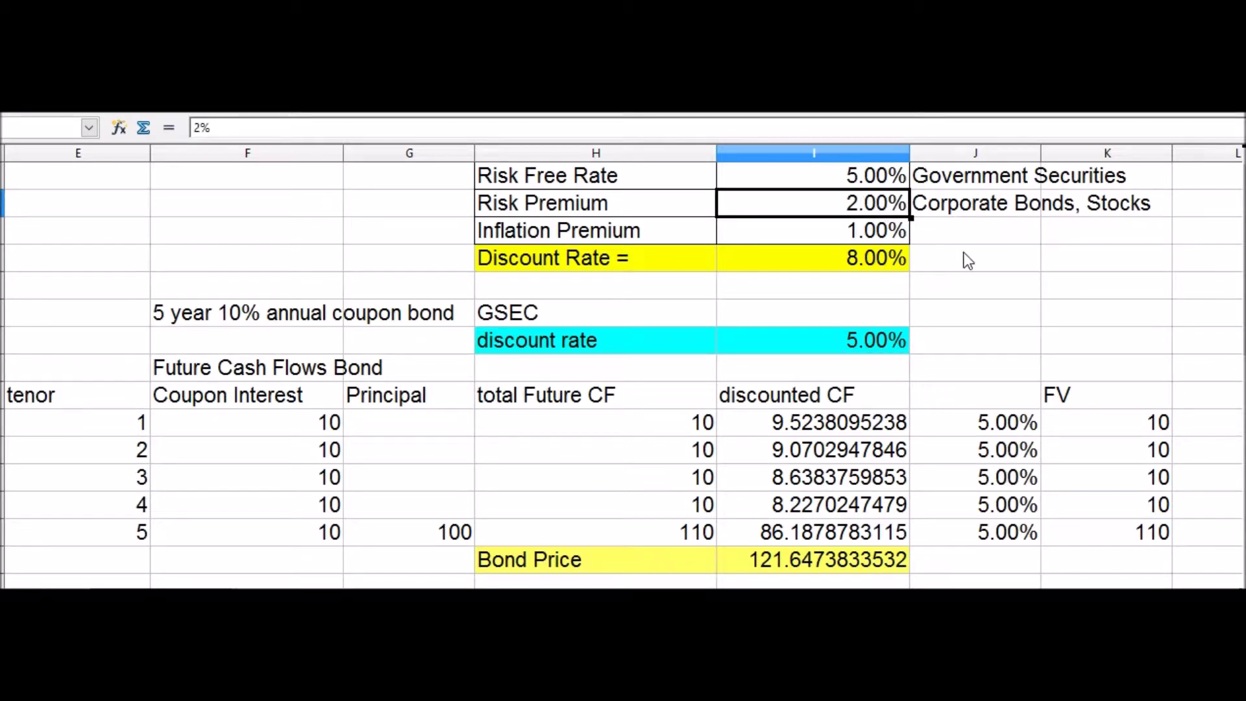
click(865, 235)
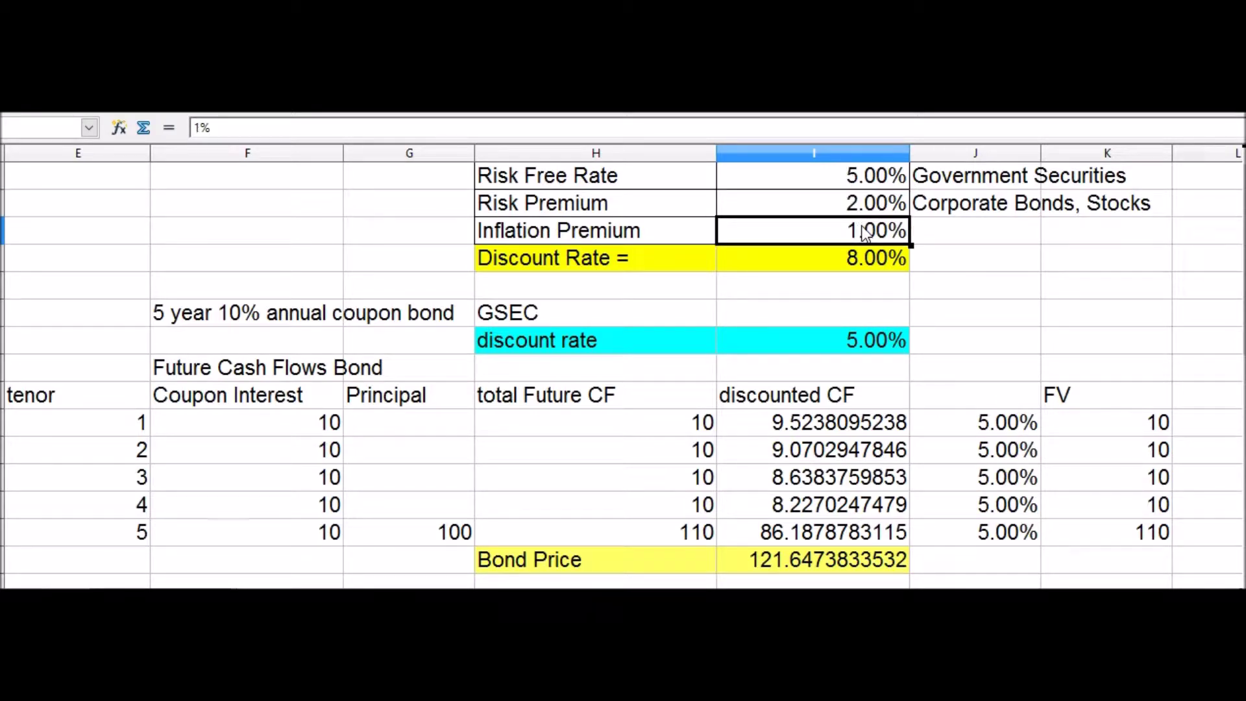
Add the note 'higher inflation higher premium added' in J3 beside the Inflation Premium
click(974, 236)
text(hi)
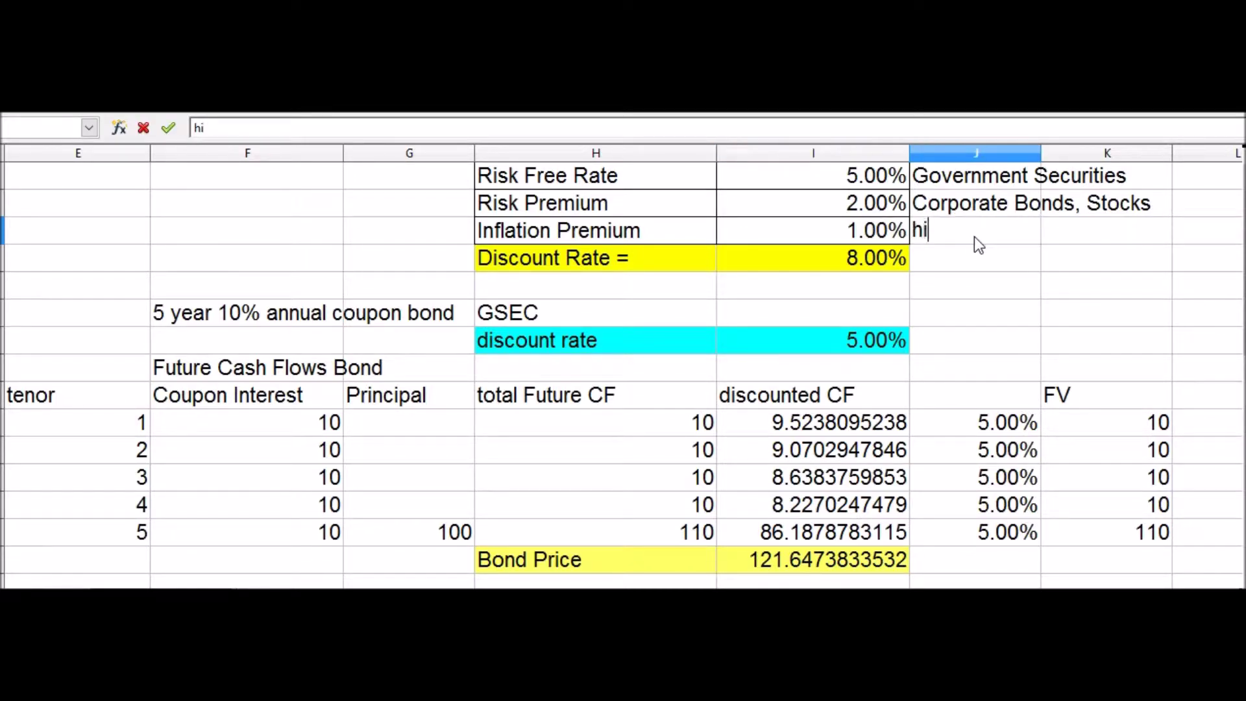
text(gher inflation )
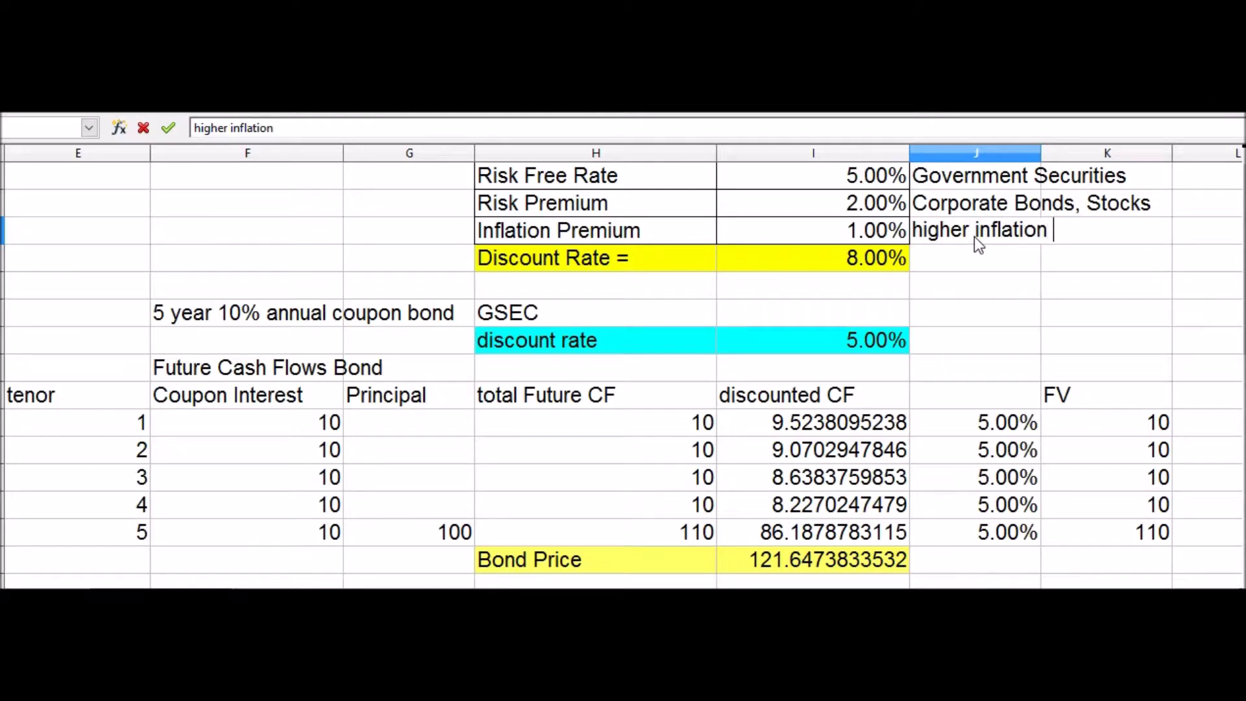
text(higher )
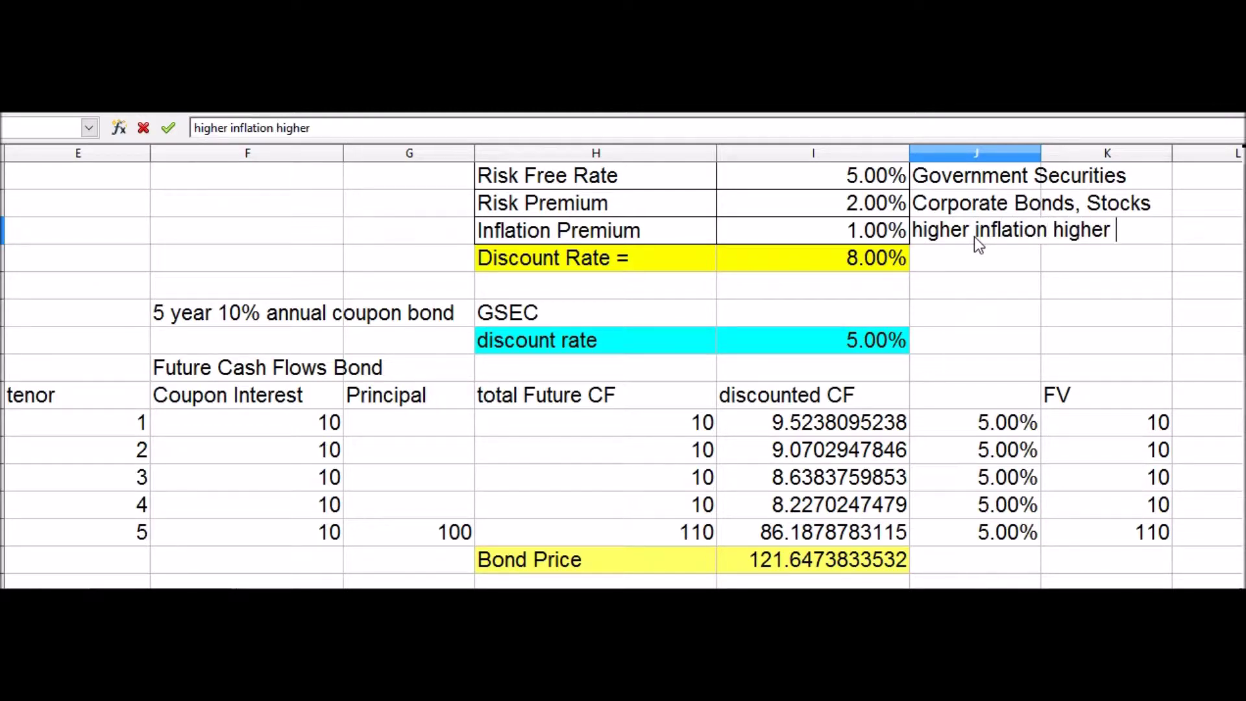
text(prem)
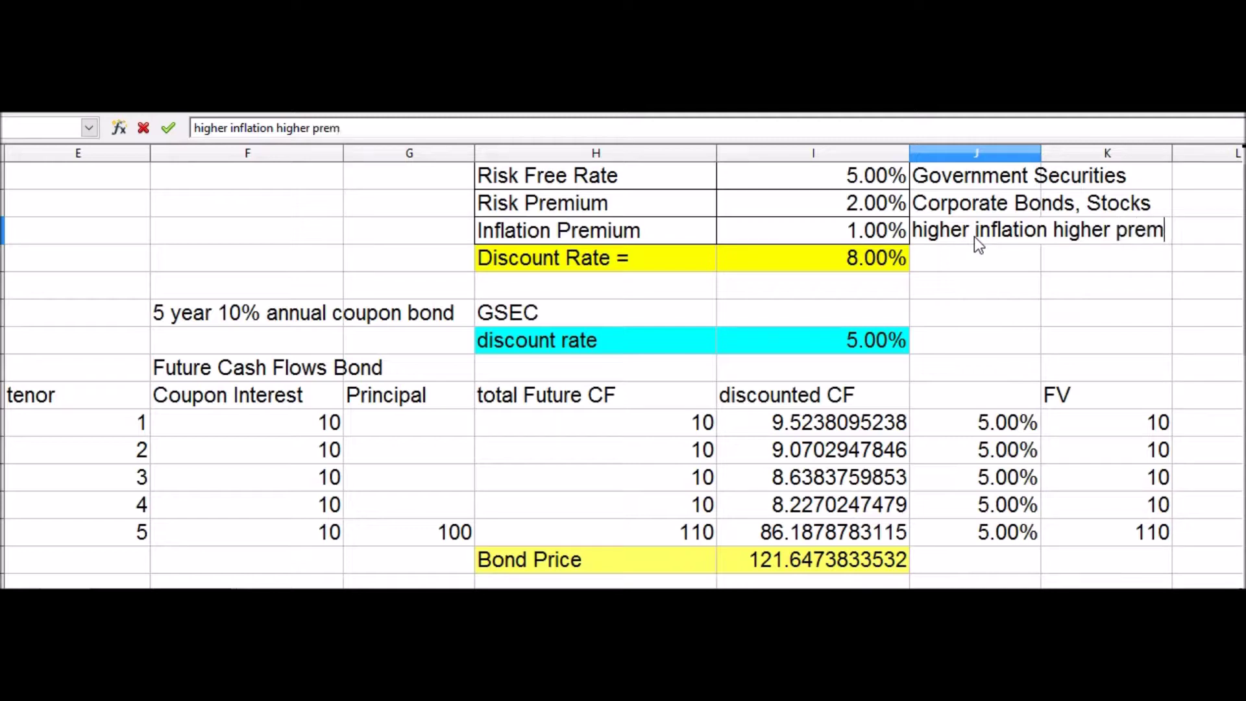
text(ium added)
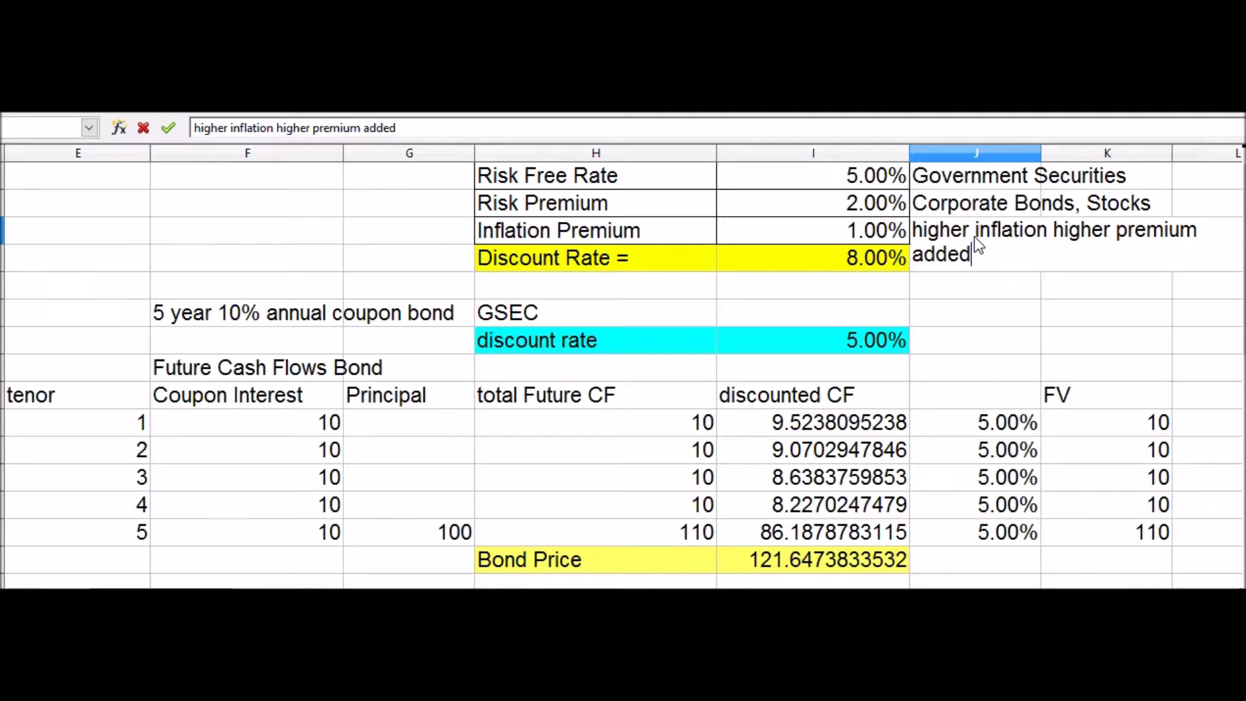
key(Return)
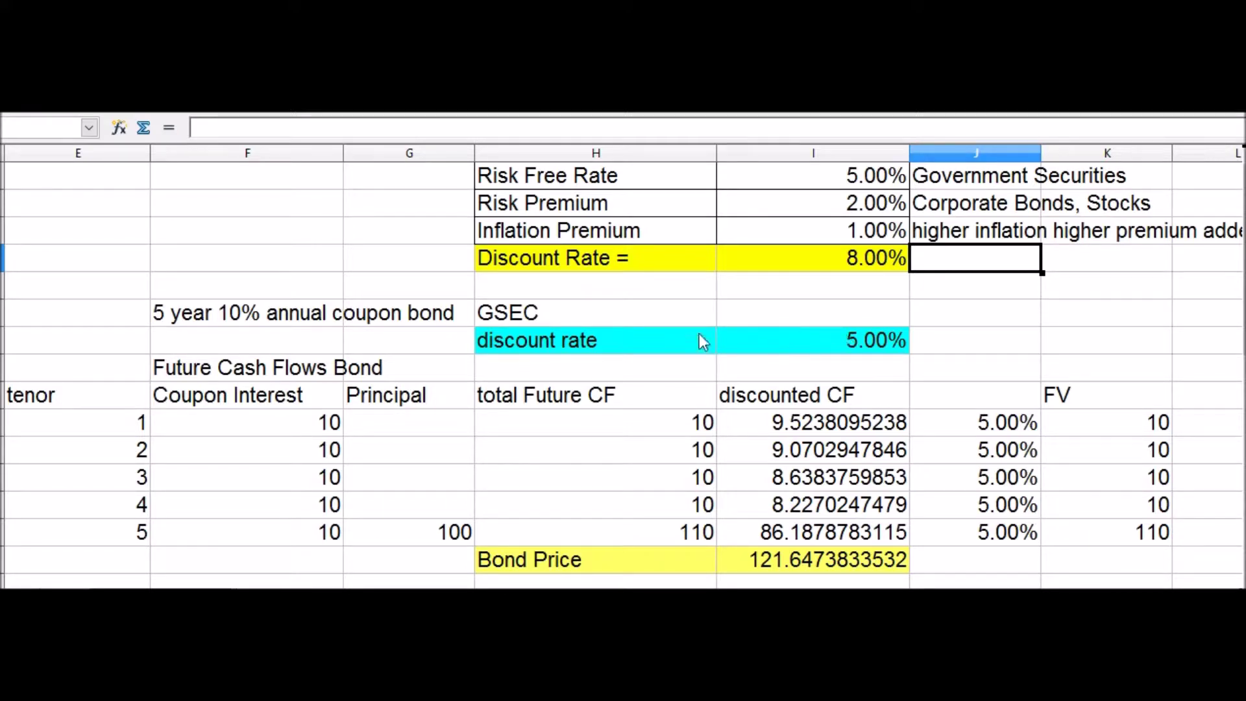
click(663, 324)
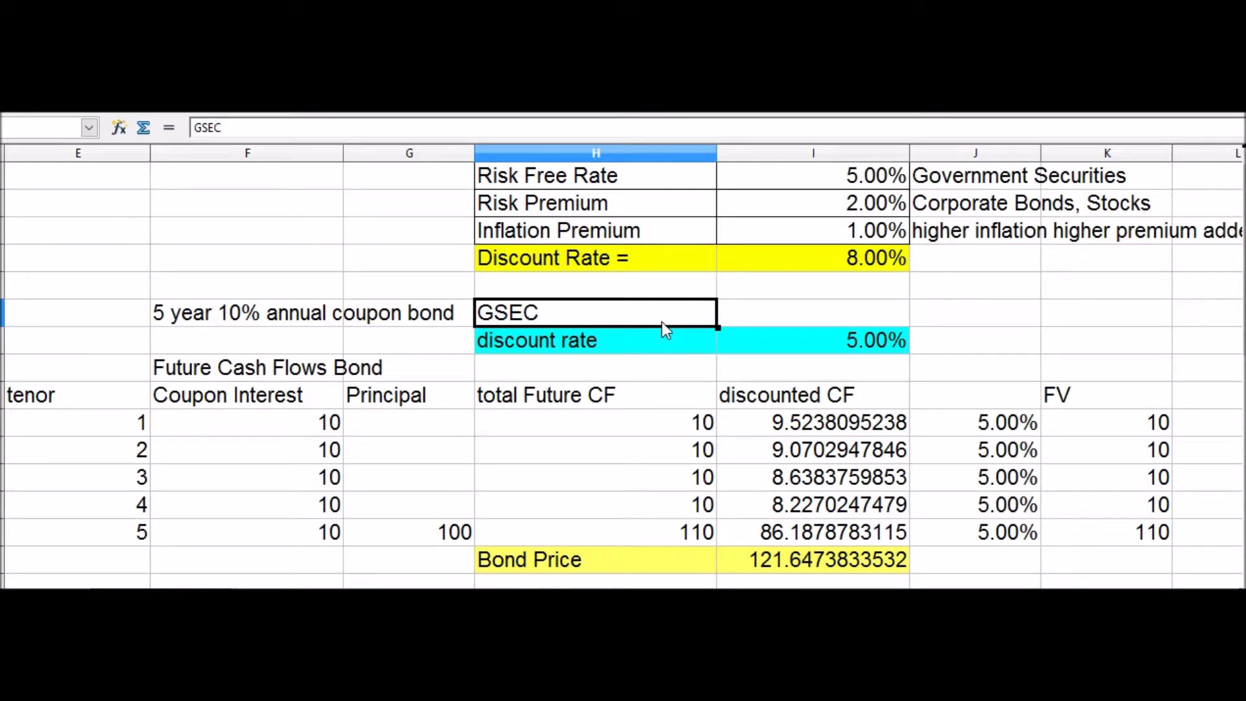
Replace the GSEC label with 'corporate bond' and move to its 5.00% rate
text(corpora)
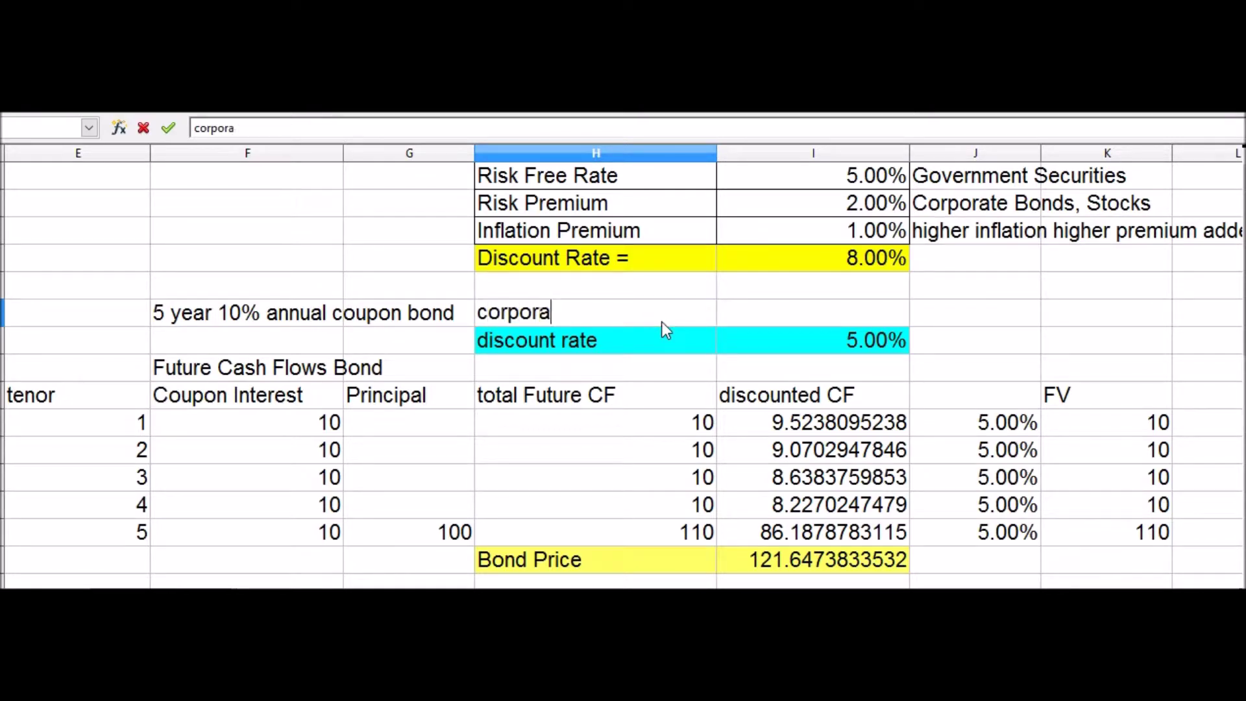
text(te bond)
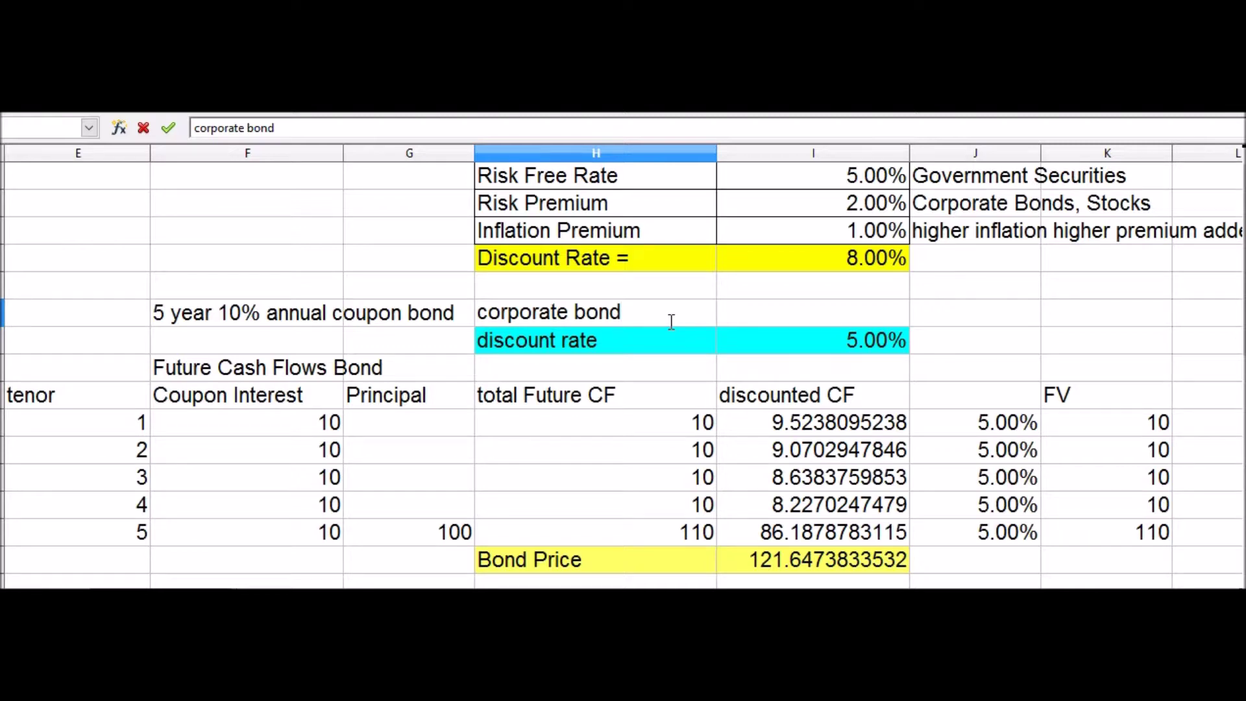
key(Tab)
key(Down)
Link the corporate bond discount rate to the summed Discount Rate with =I4
text(=)
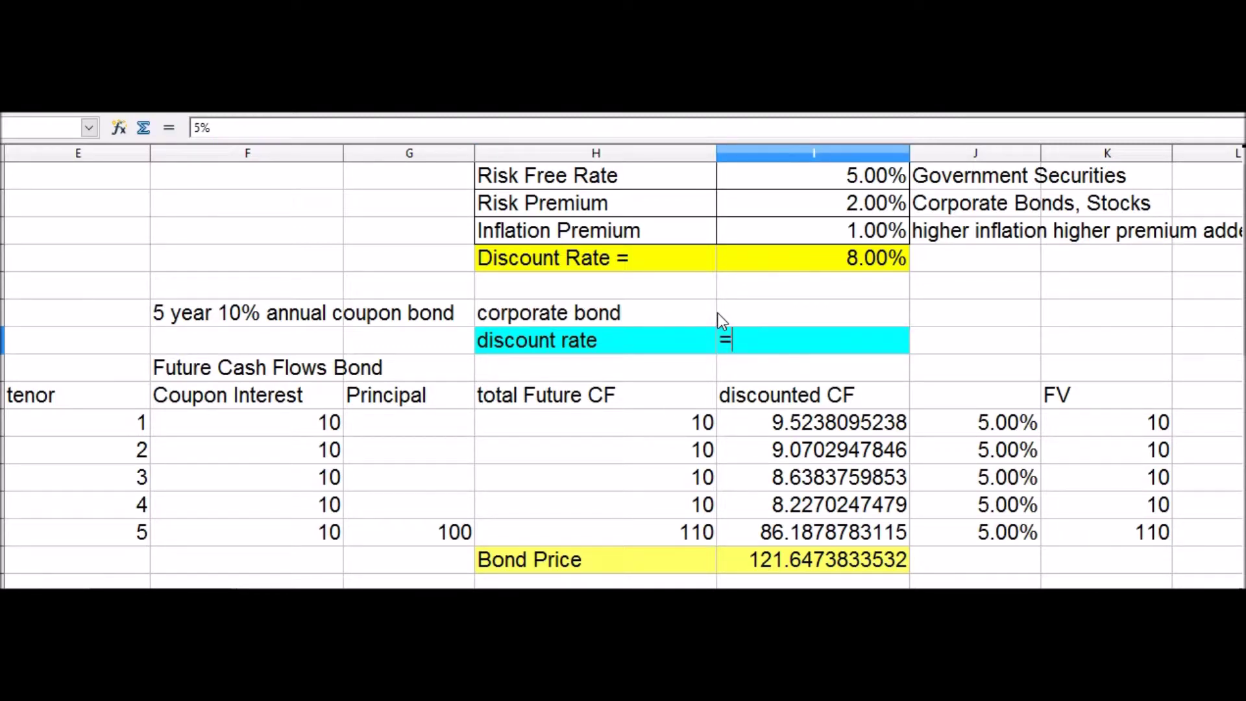
click(808, 256)
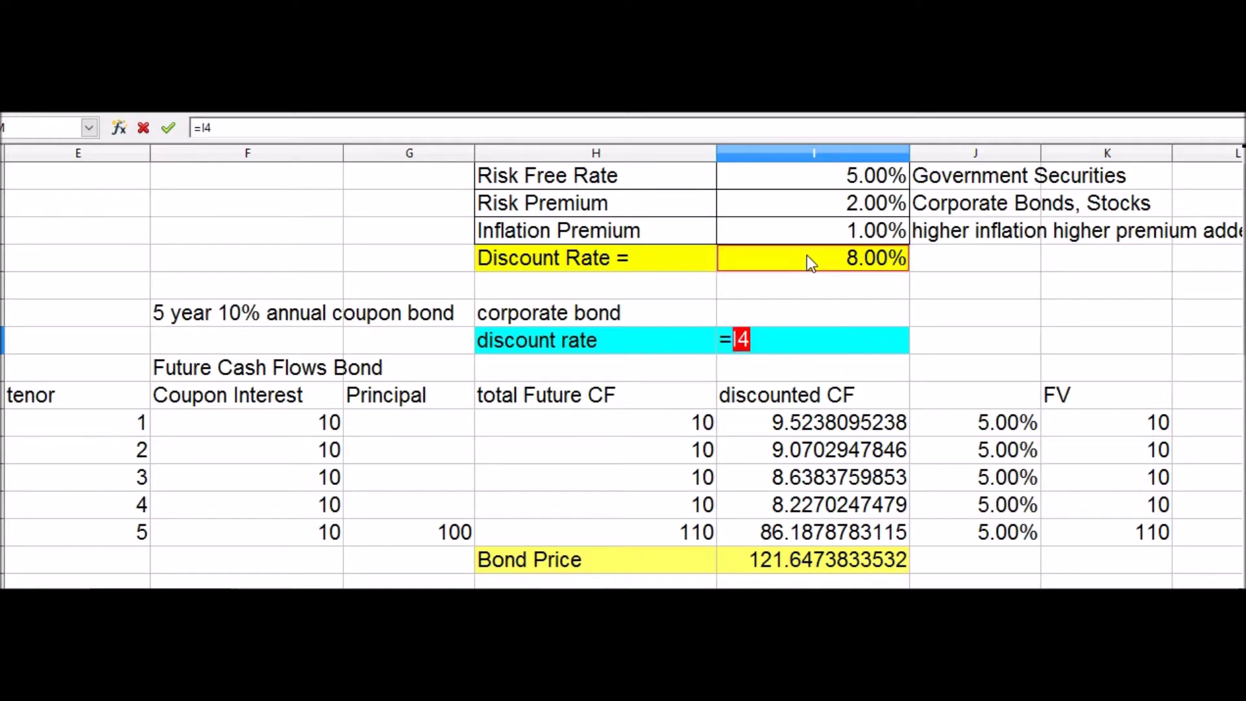
key(Return)
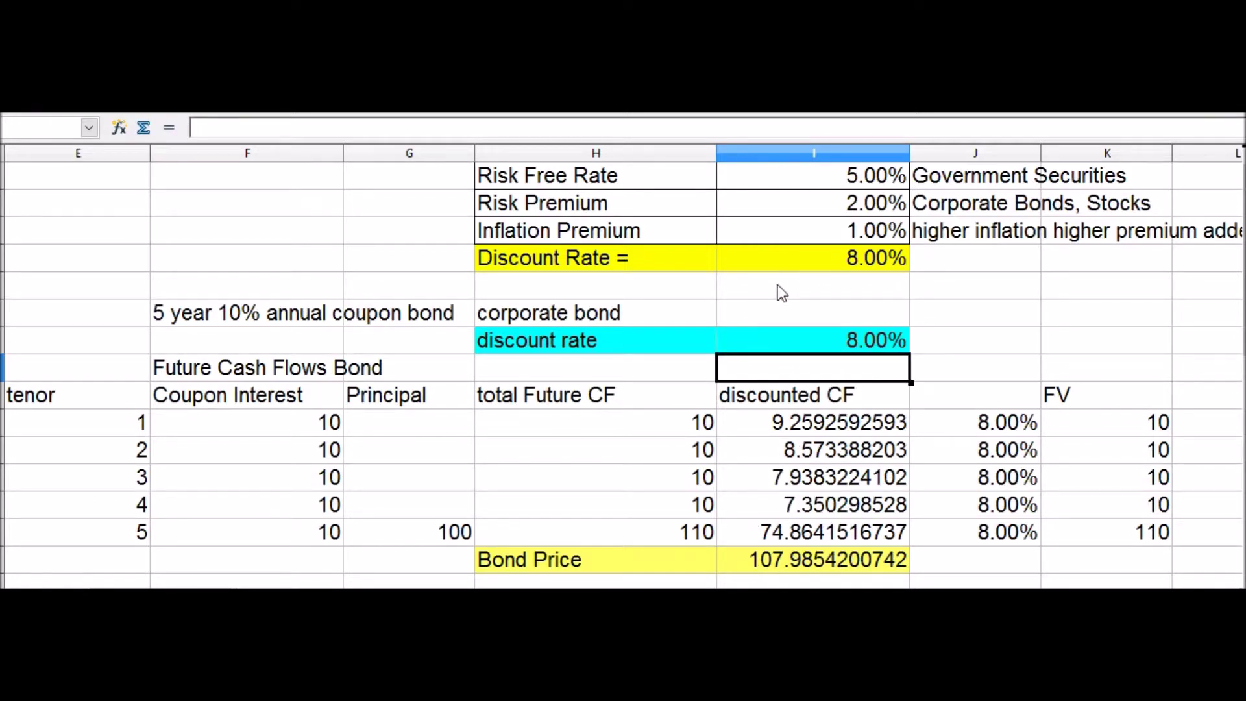
Raise the Inflation Premium to 1.5%, then start entering 2 in the same cell
click(837, 235)
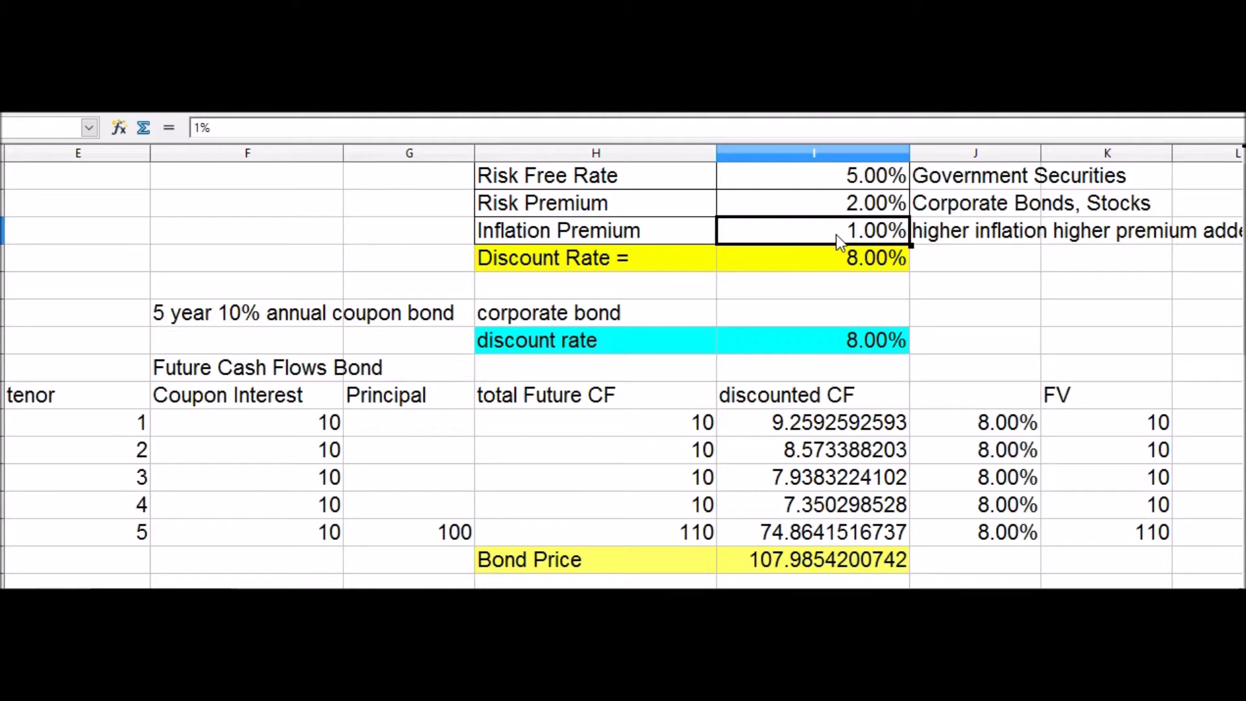
text(1.5)
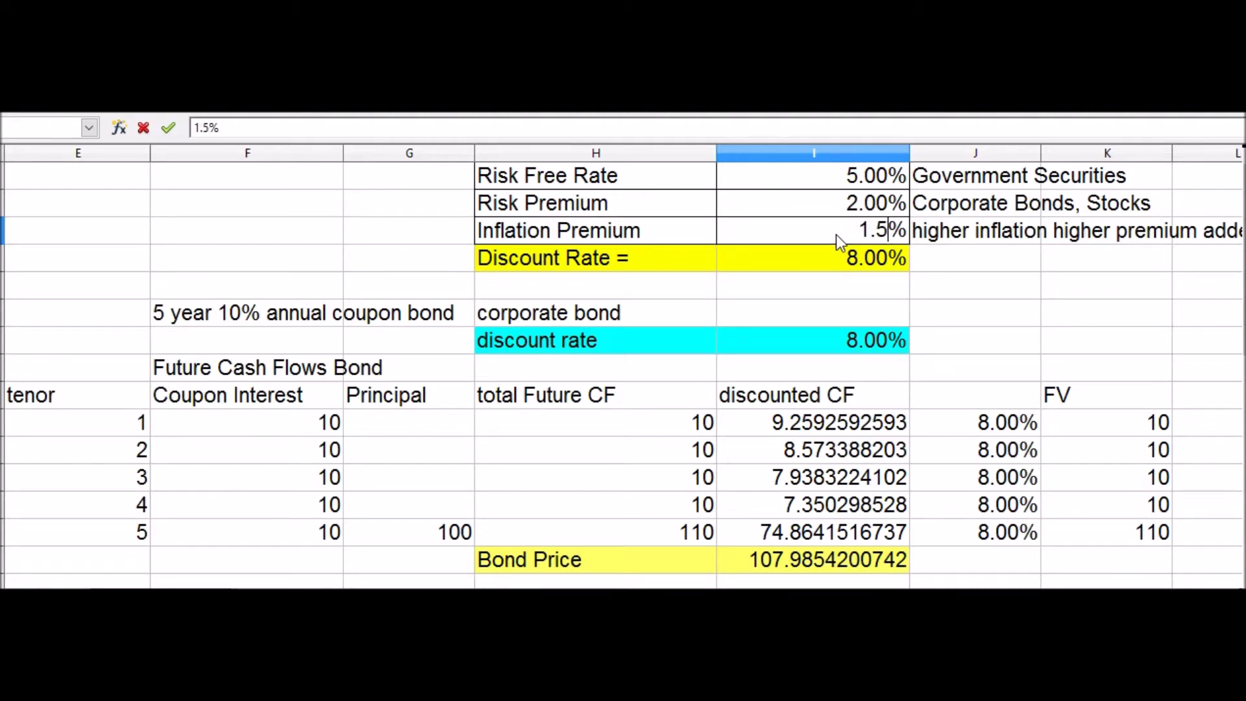
key(Return)
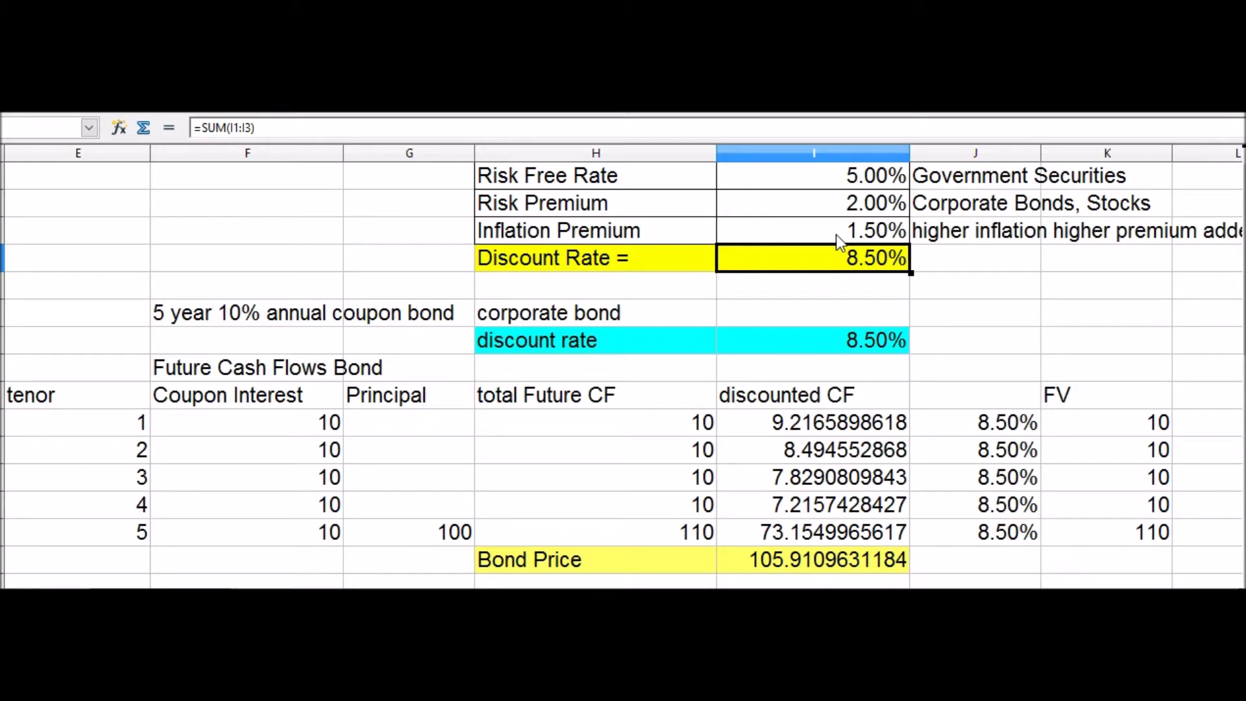
click(854, 232)
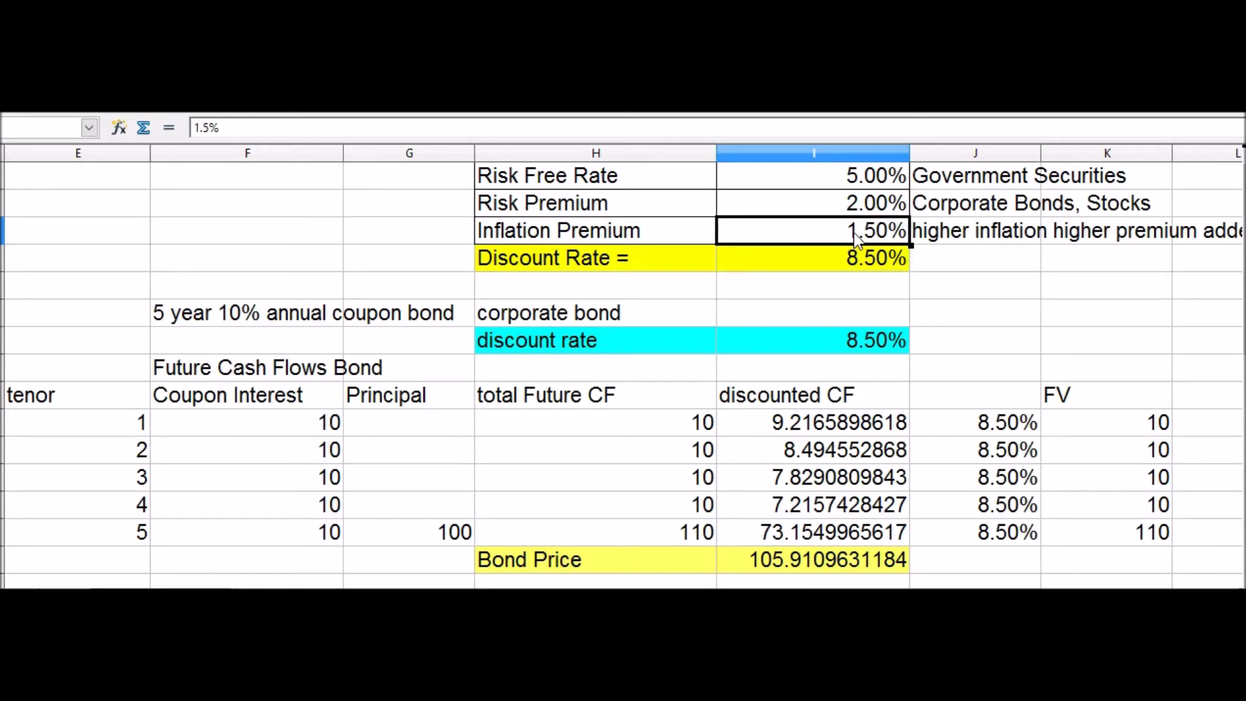
text(2)
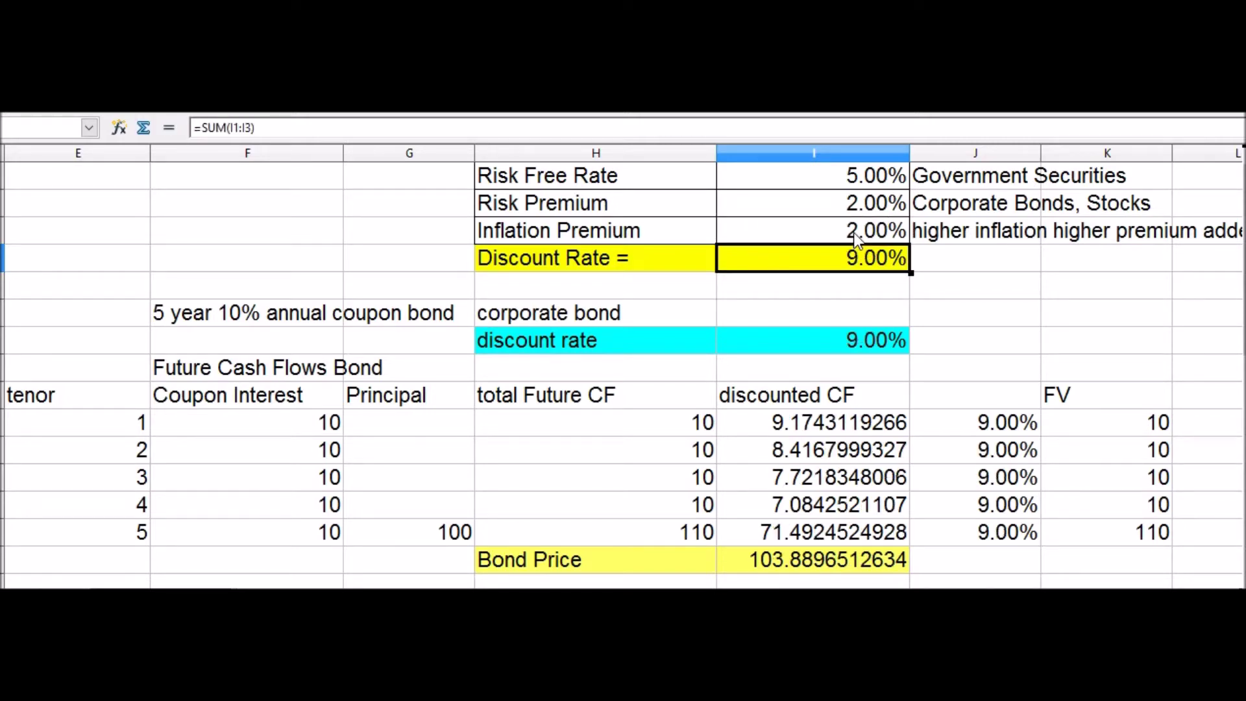